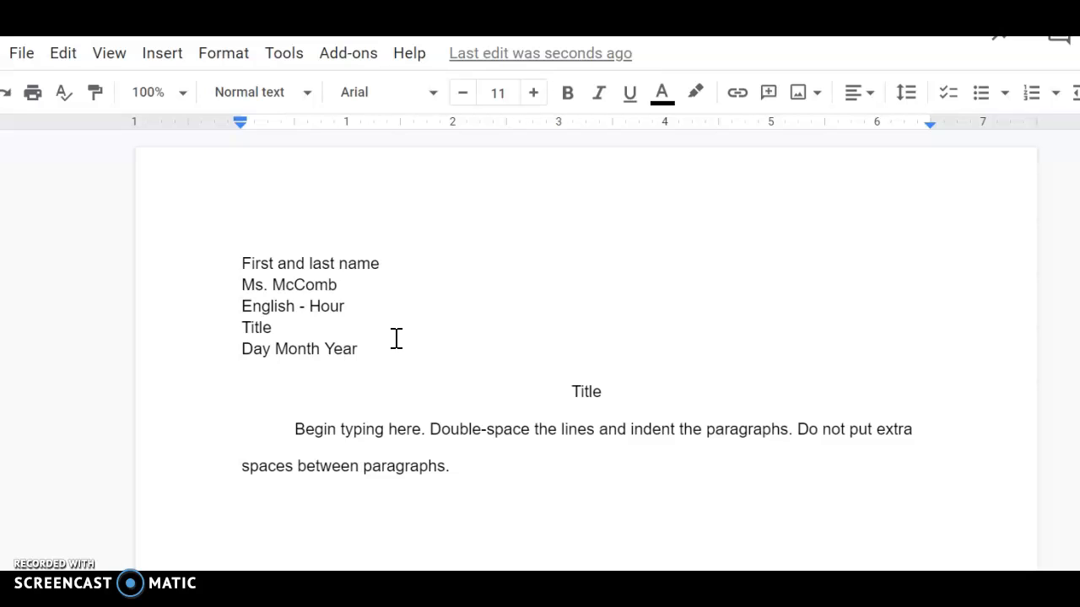
Replace the name placeholder with the student's full name and change the class line to English 10 - Hour 3.
drag(383, 263, 244, 263)
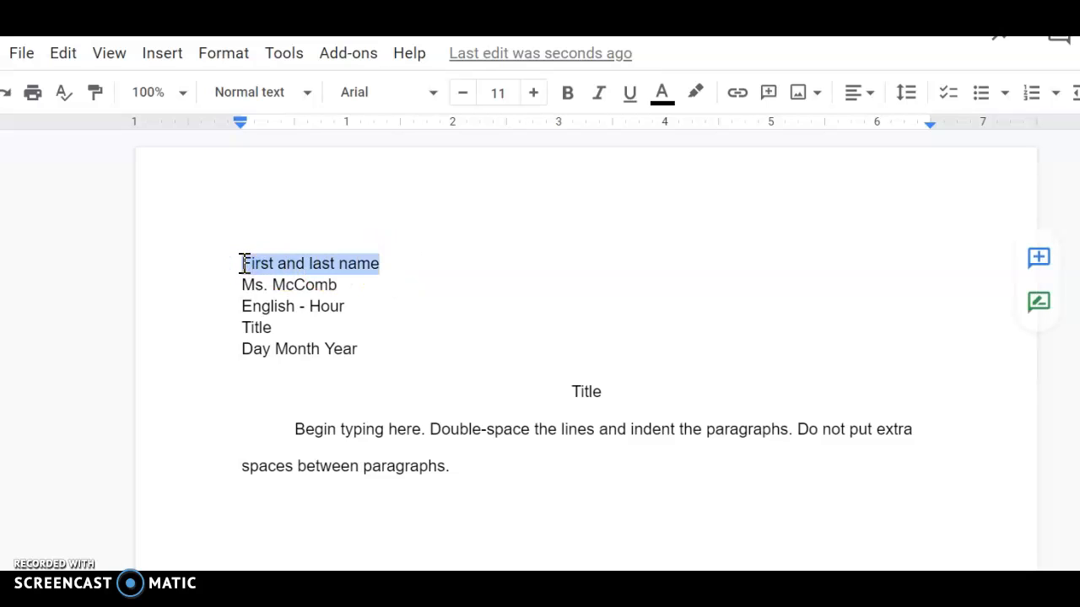
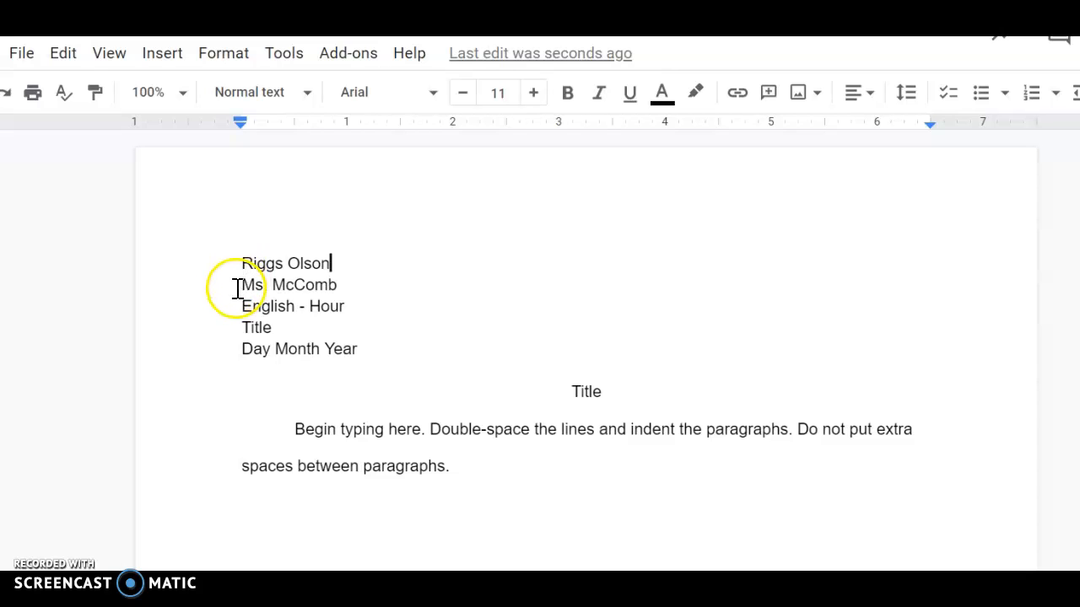
click(296, 305)
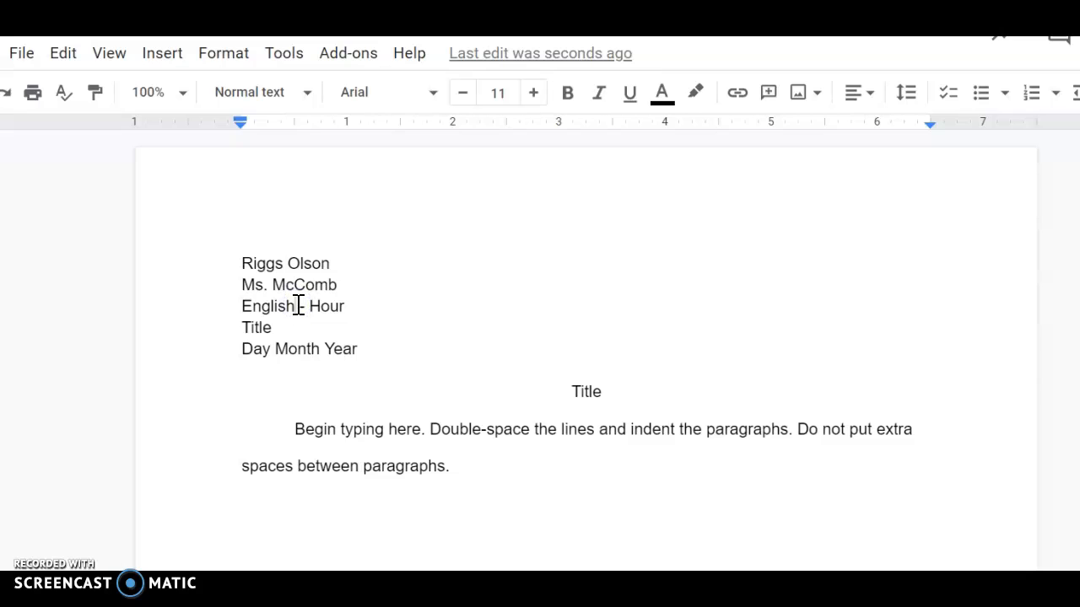
text(11)
key(BackSpace)
text(0)
click(393, 307)
text(3)
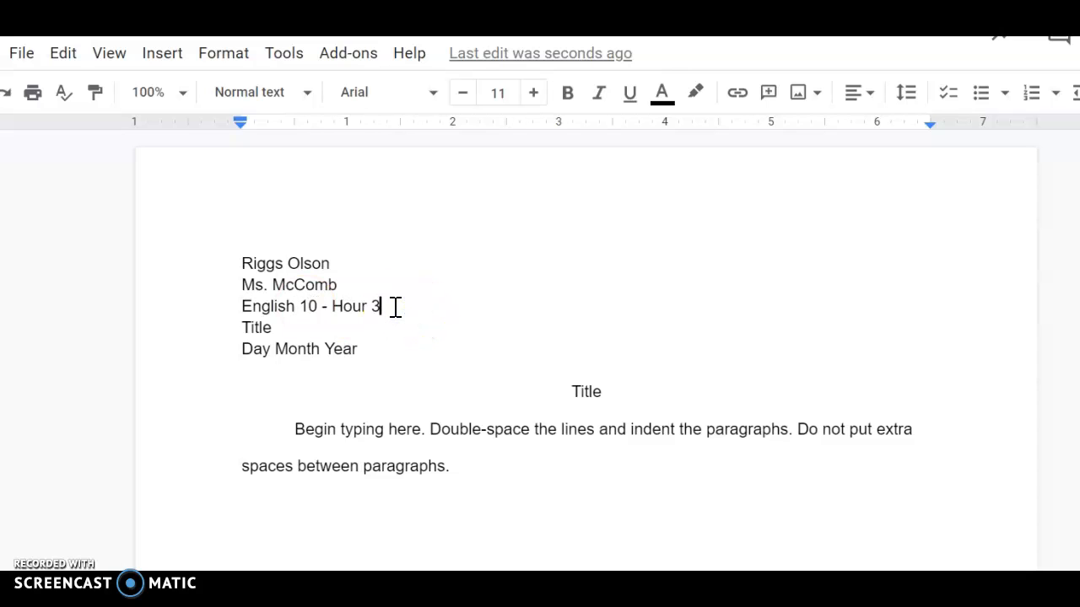
Replace the Title placeholder in the heading's fourth line with Narrative.
click(393, 307)
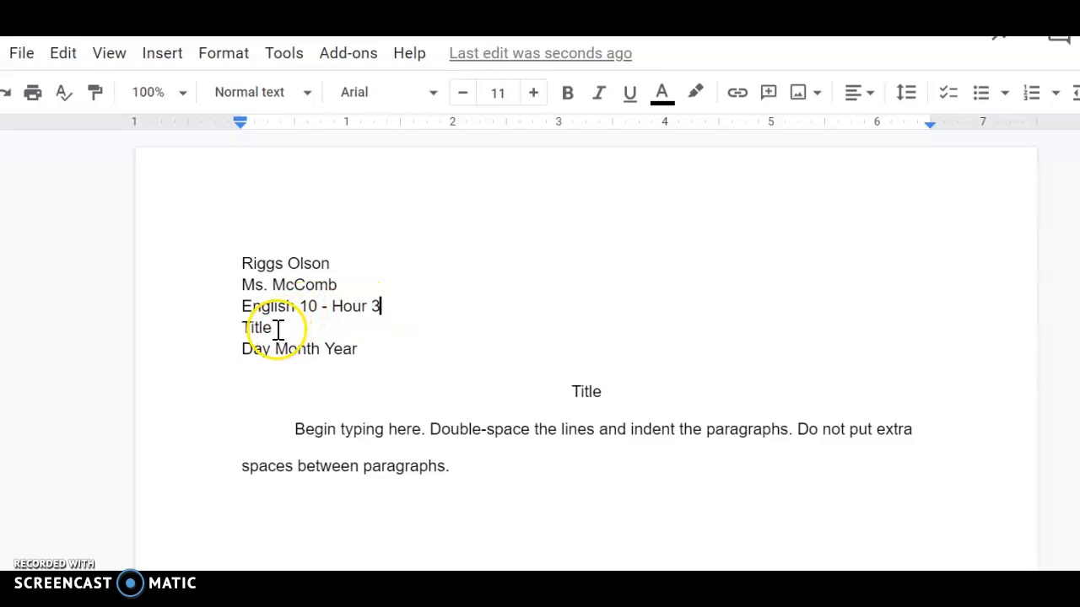
drag(274, 329, 236, 331)
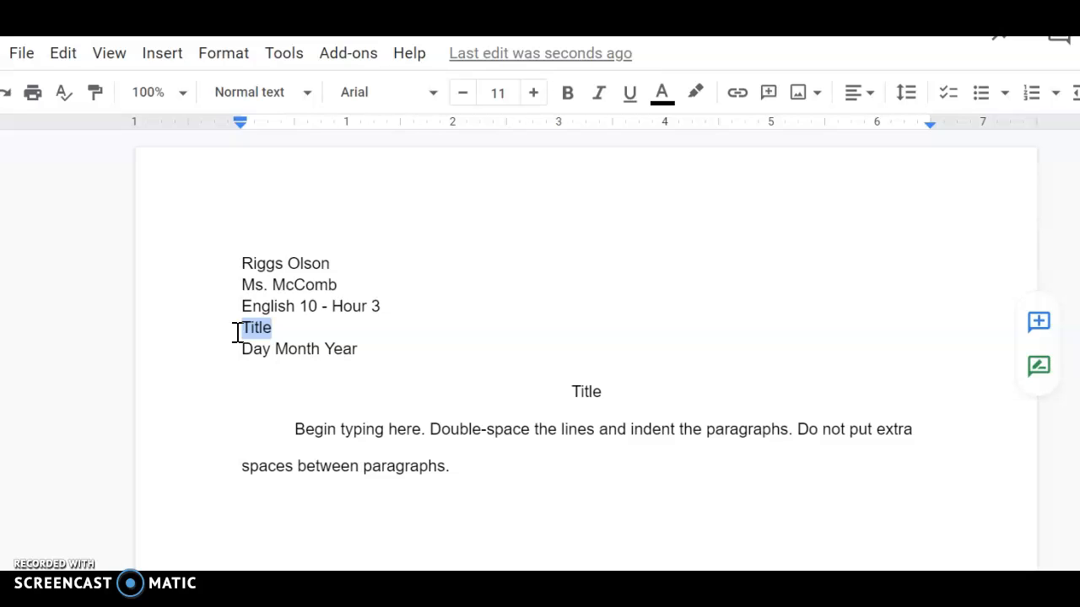
text(N)
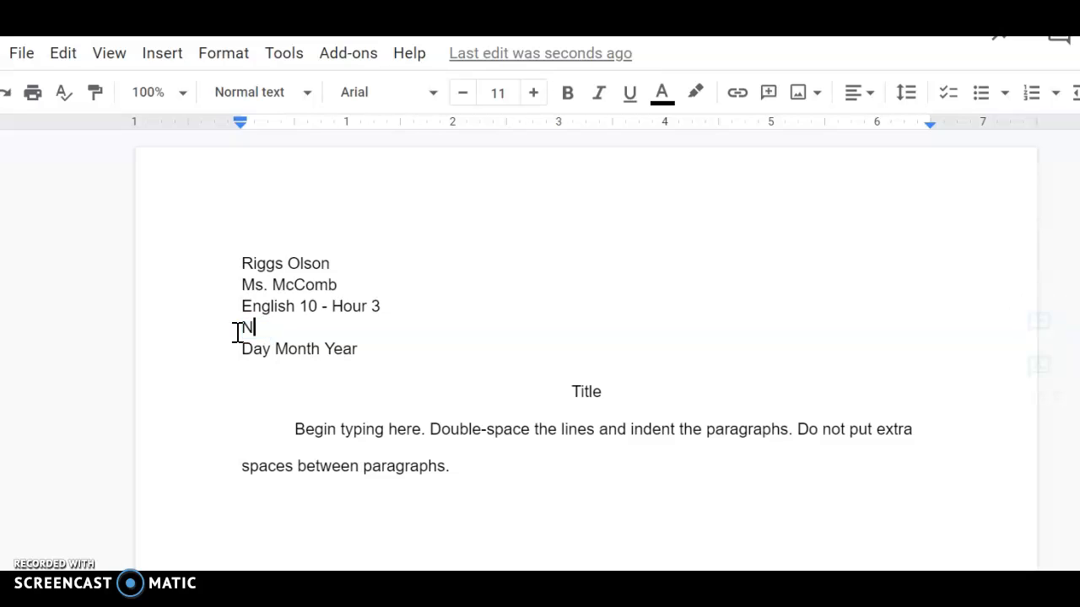
text(arrative)
Overwrite the Day Month Year placeholder with 26 Nov 2021.
drag(239, 349, 270, 350)
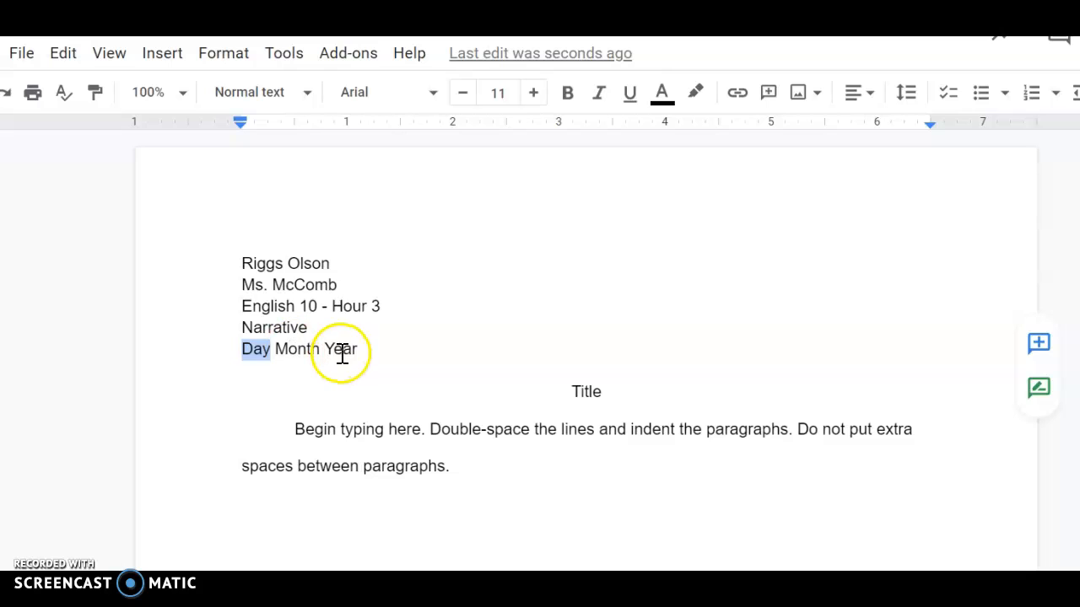
drag(368, 350, 242, 347)
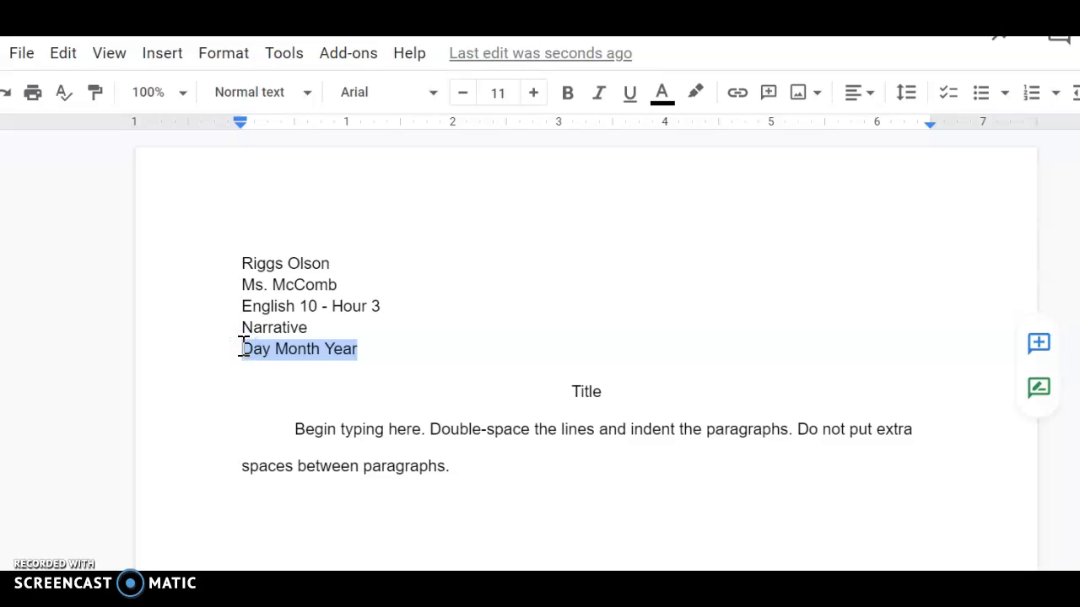
text(26 n)
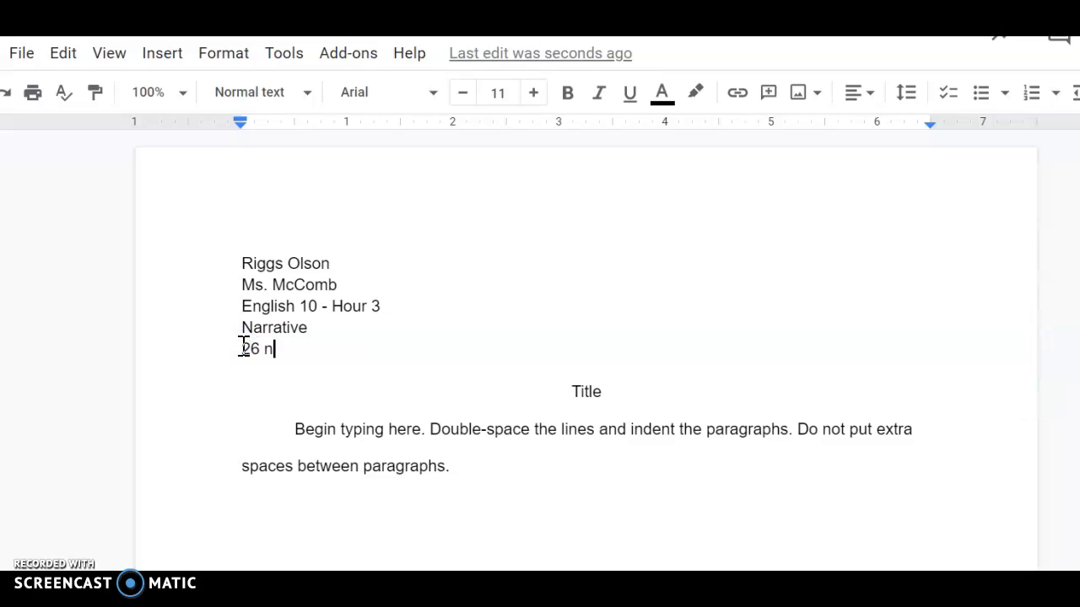
key(BackSpace)
text(Nov 2021)
click(644, 388)
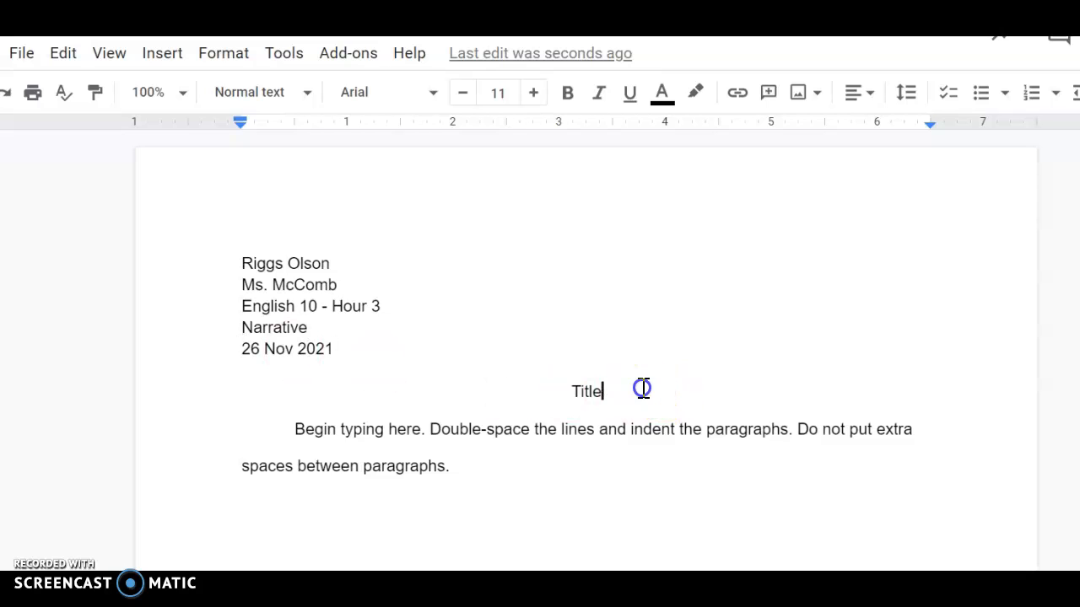
Add a period after Nov so the date reads 26 Nov. 2021, then select the centred Title.
click(291, 353)
text(e)
click(337, 353)
key(BackSpace)
text(.)
click(624, 392)
drag(557, 381, 621, 394)
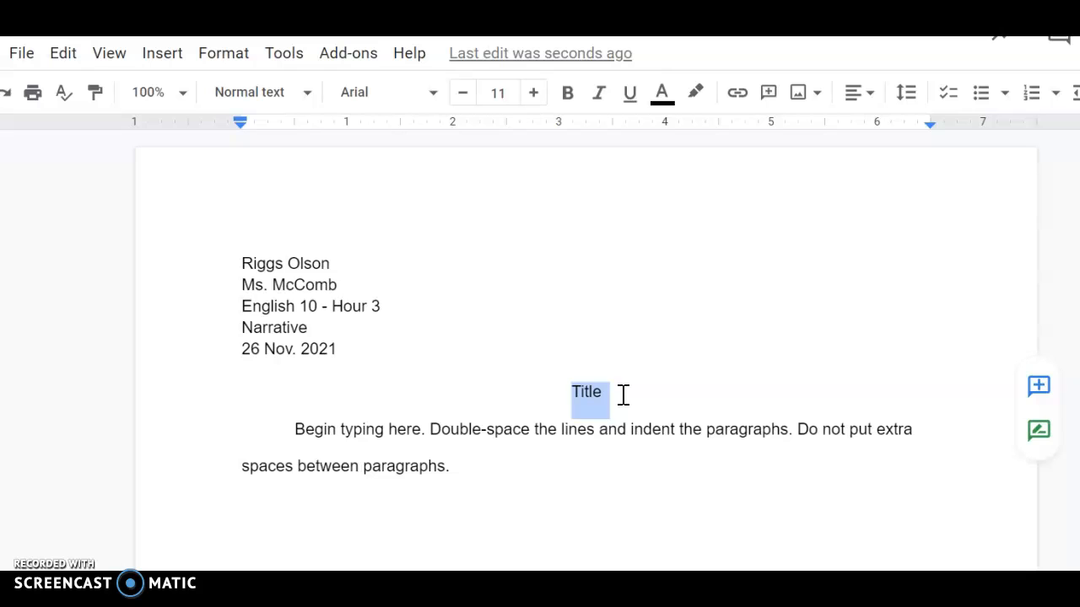
Set the body paragraph, the five heading lines and the Title to 12 pt.
drag(294, 429, 479, 483)
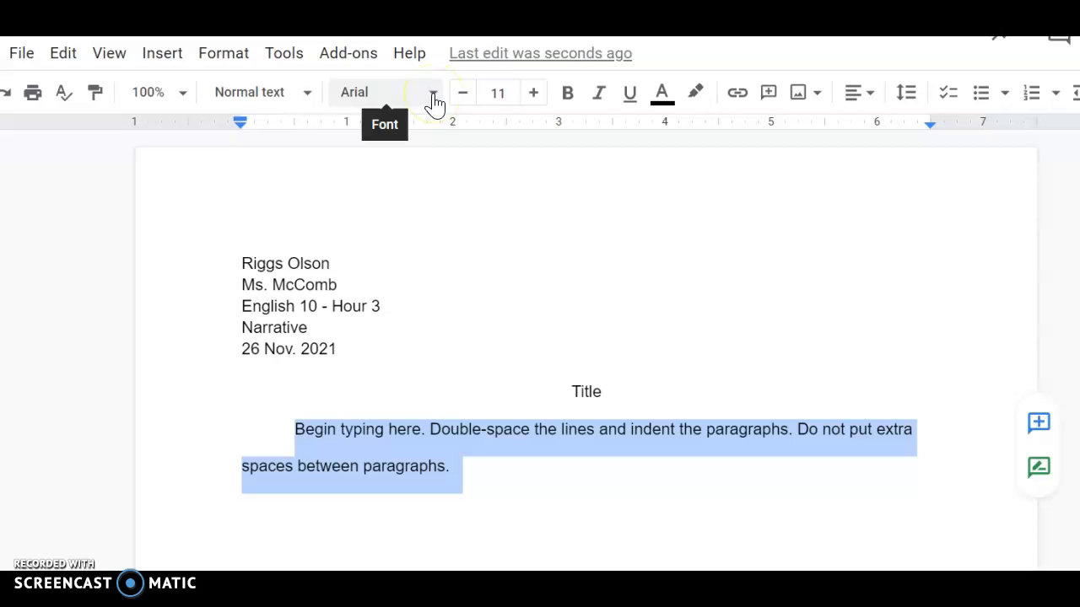
click(532, 95)
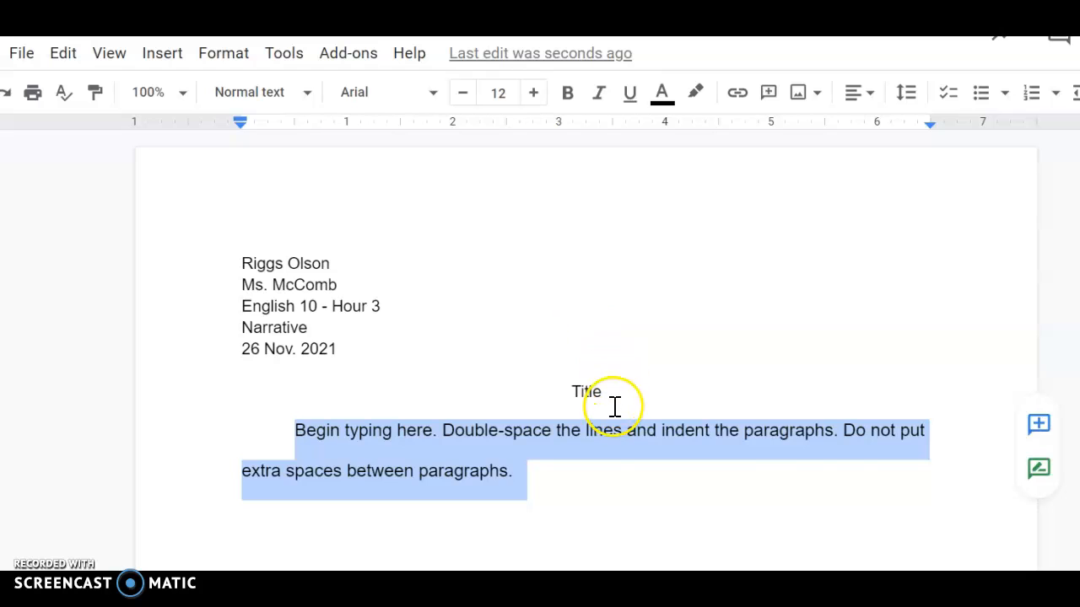
click(366, 338)
drag(366, 337, 234, 269)
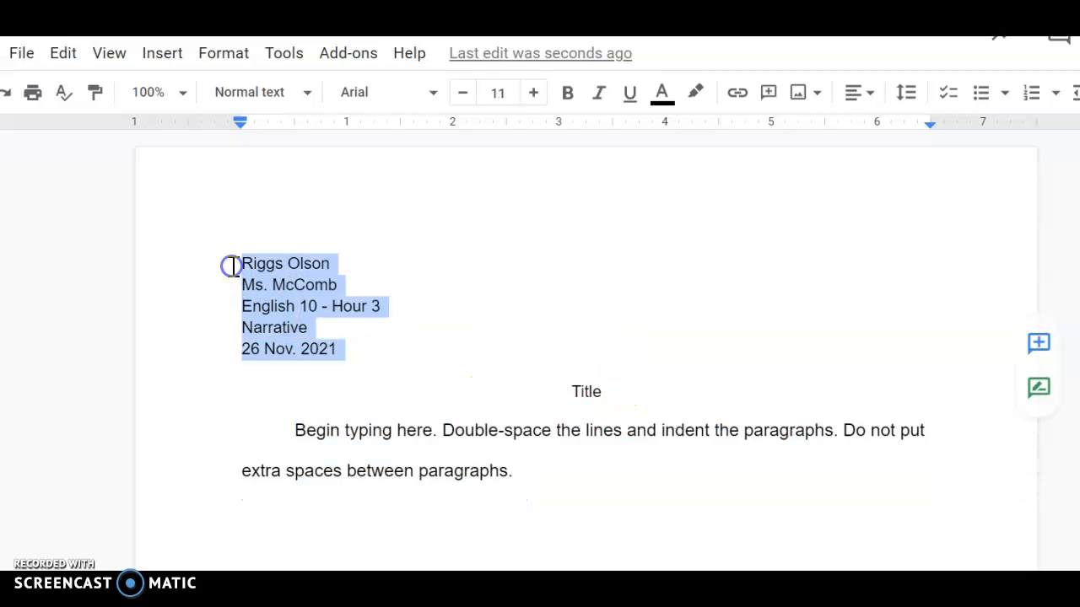
click(532, 97)
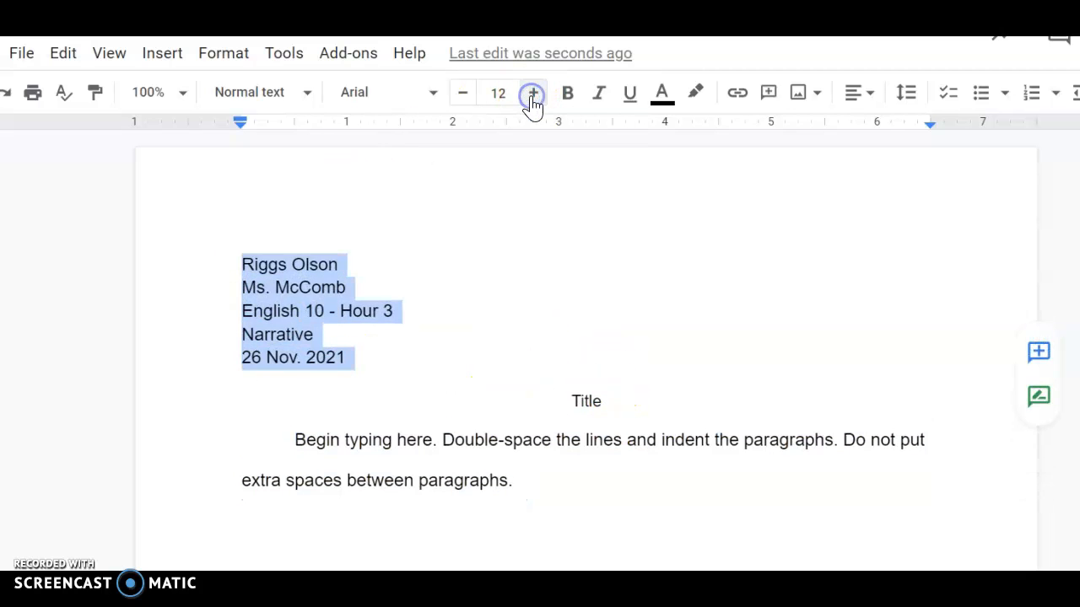
drag(572, 409, 619, 400)
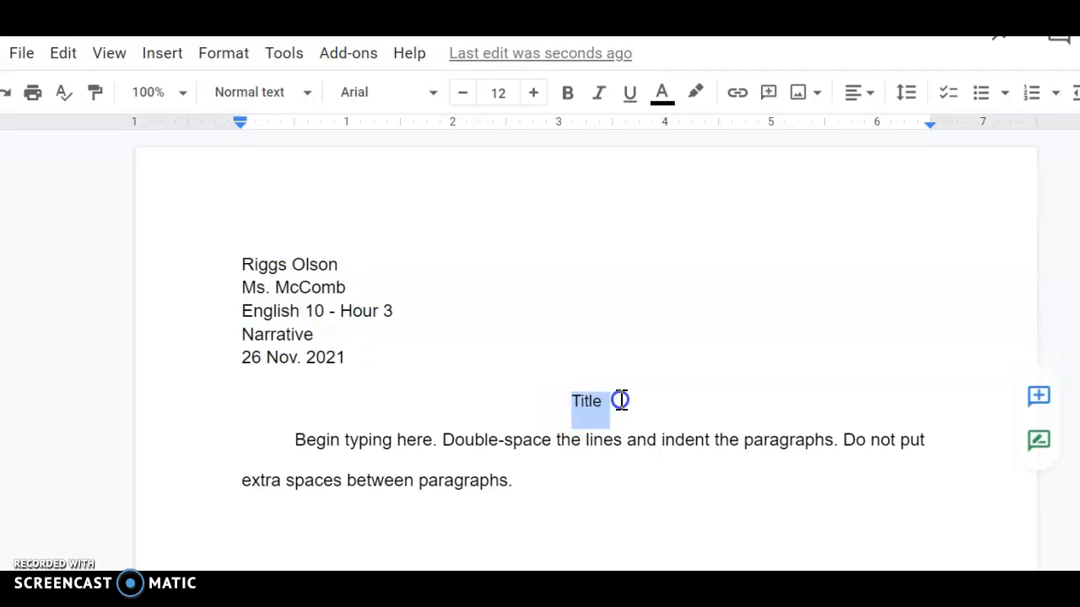
click(536, 97)
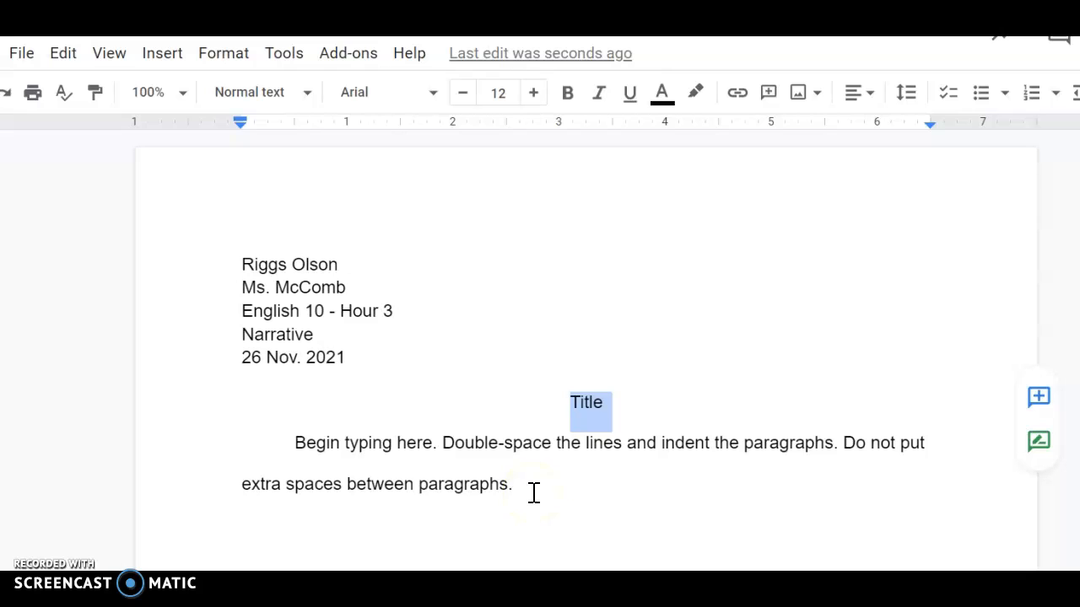
Apply double line spacing to the Title and the body paragraph.
drag(534, 493, 251, 414)
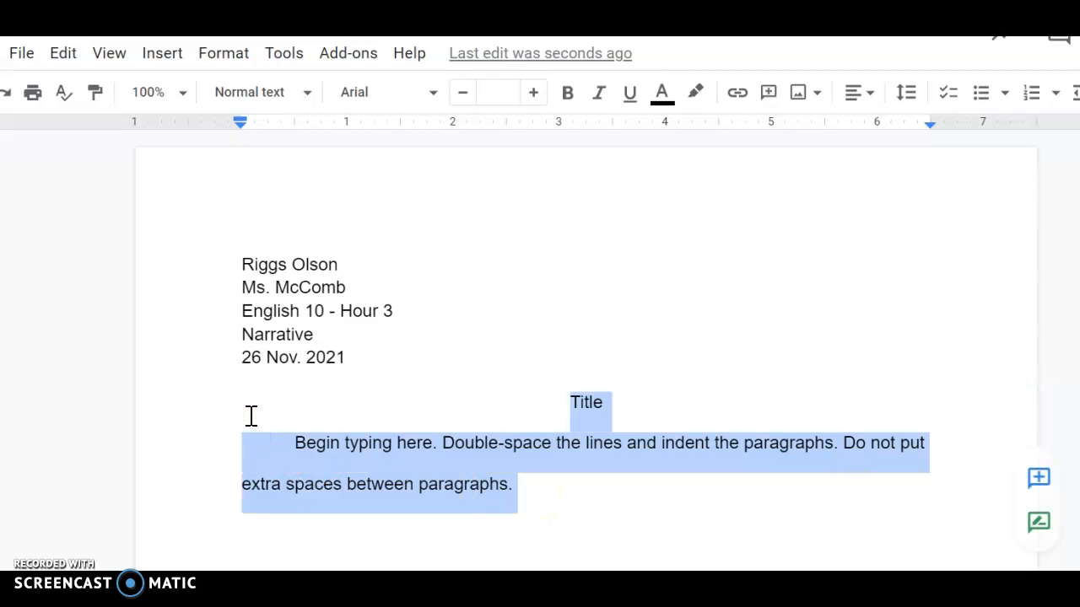
click(908, 108)
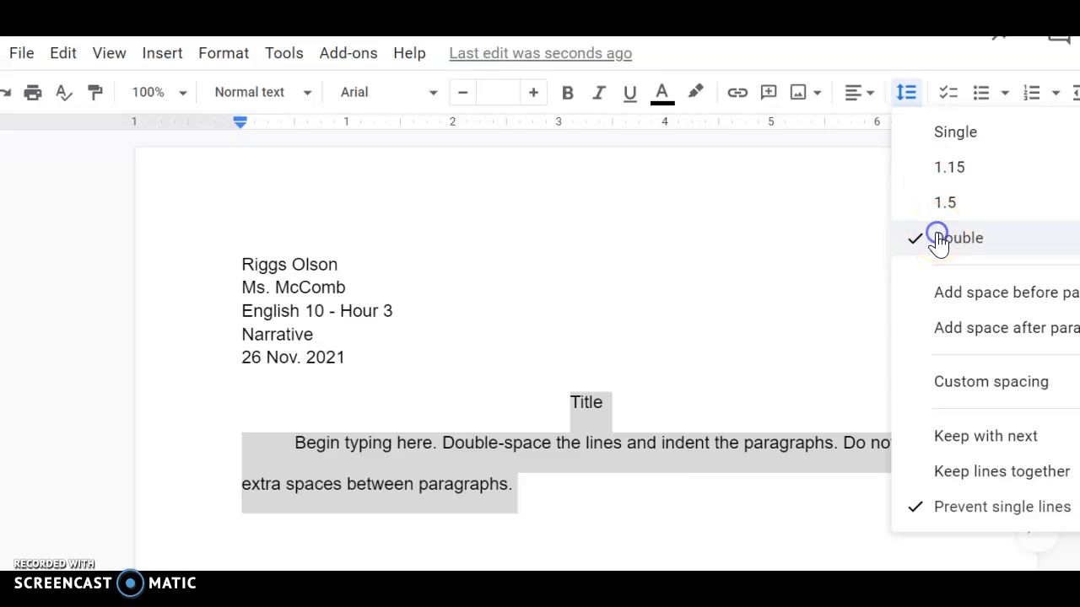
click(730, 422)
click(738, 421)
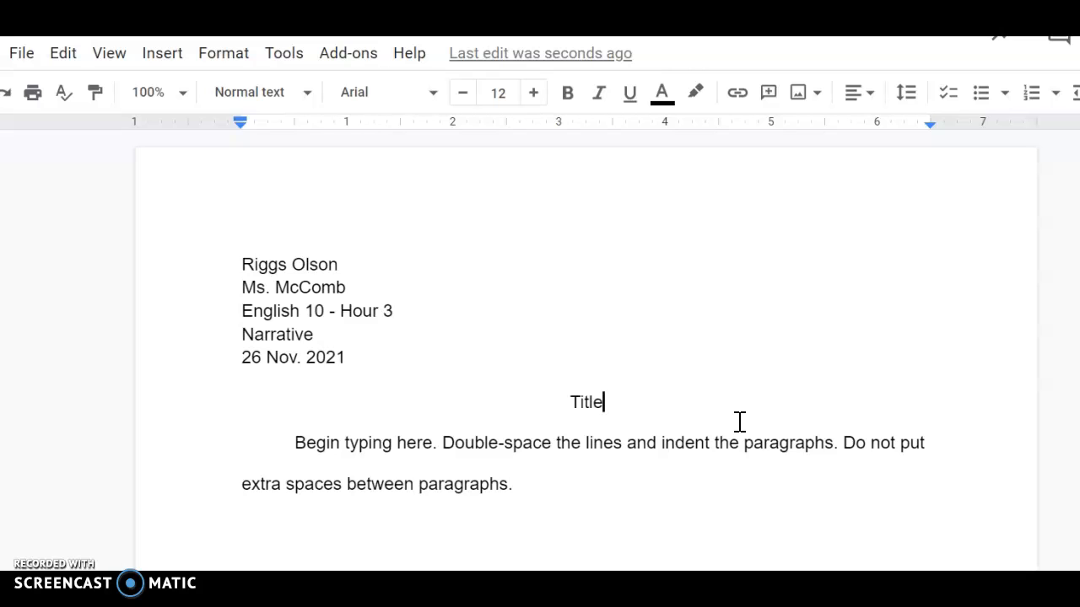
click(510, 477)
click(533, 489)
Add an indented second paragraph 'Continue typing.' directly after the first, with no blank line between.
key(Return)
key(Tab)
text(Continue typing)
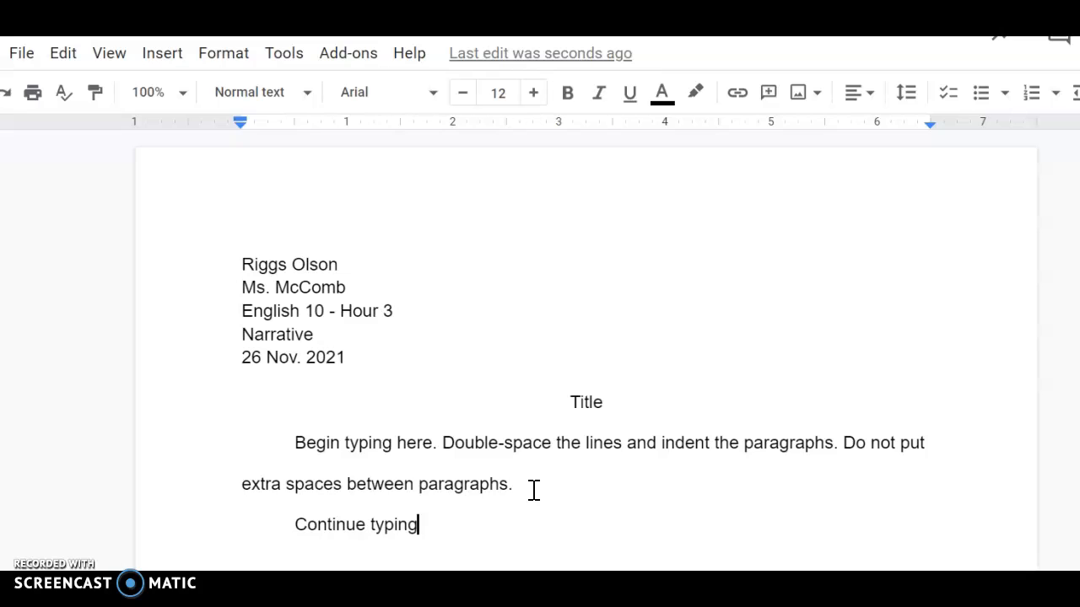
text(.)
click(533, 487)
key(Return)
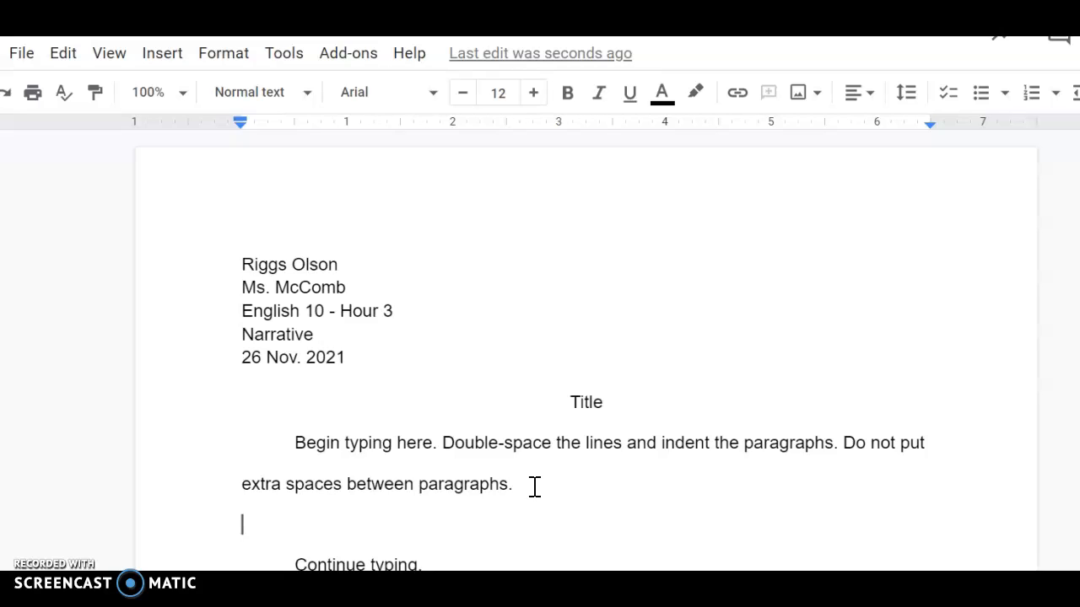
key(Delete)
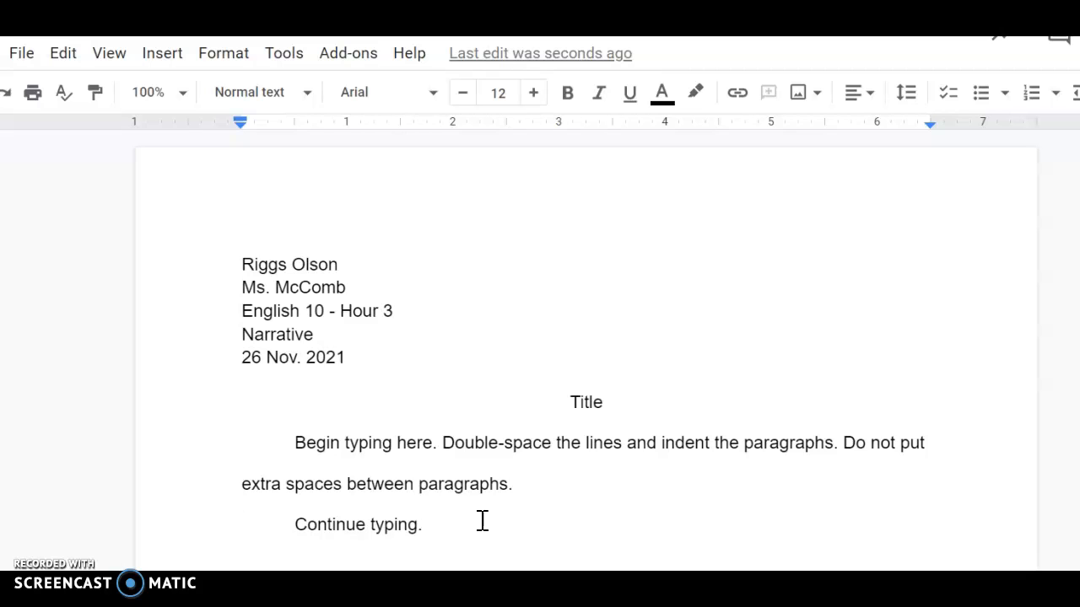
Insert top-right page numbers and type the student's surname before the 1 in the header.
click(163, 63)
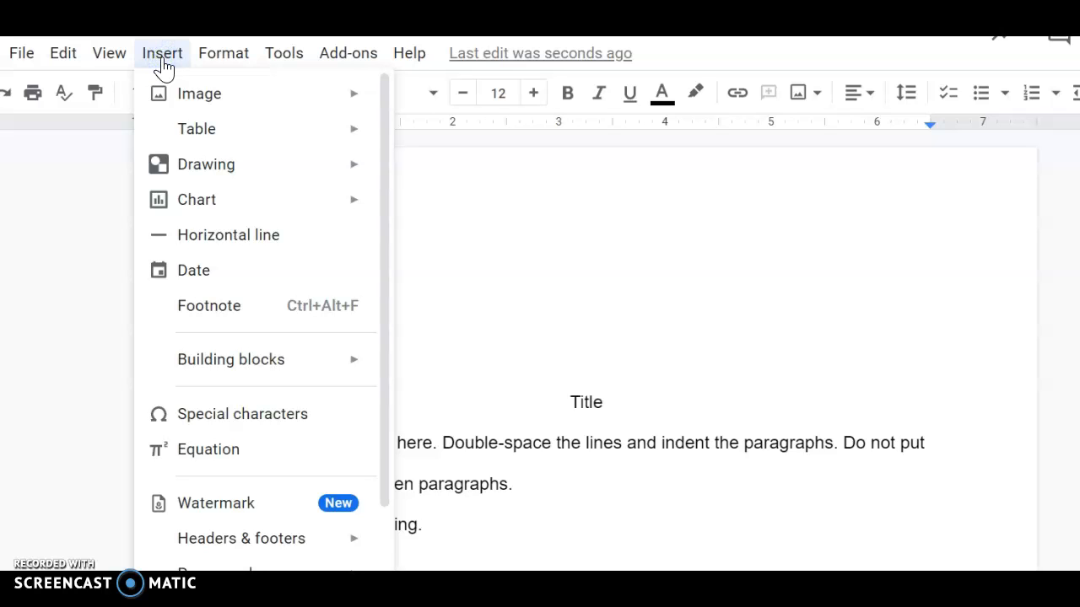
scroll(219, 306, down, 3)
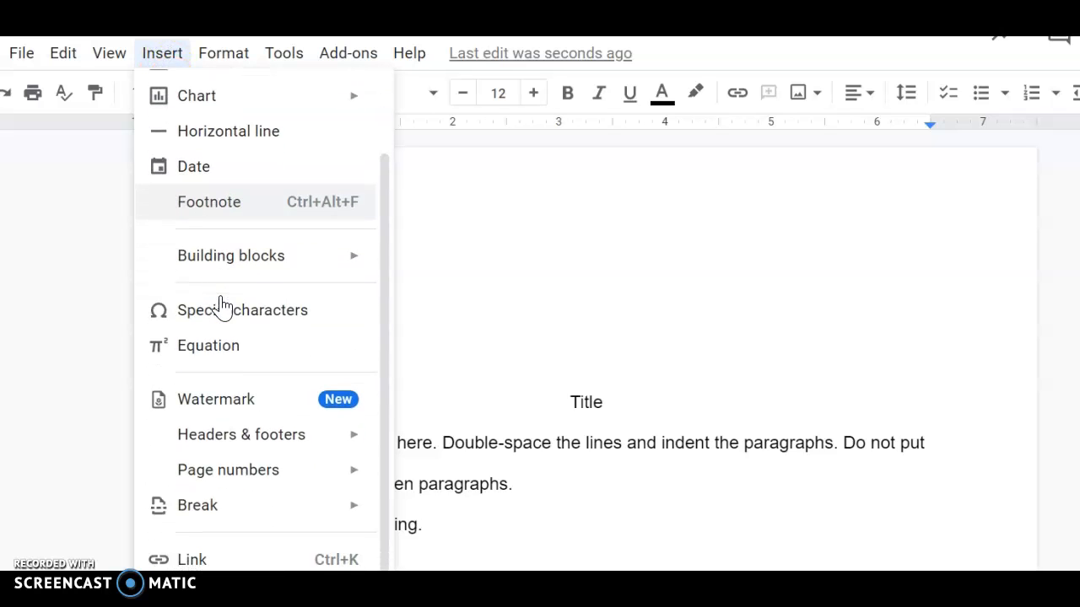
mouse_move(249, 452)
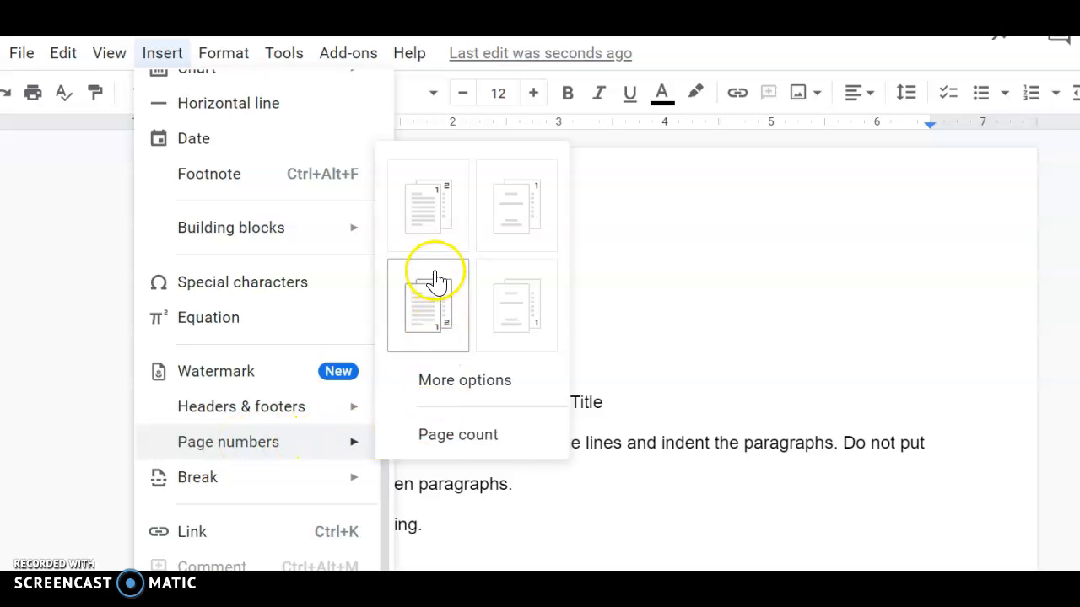
click(437, 207)
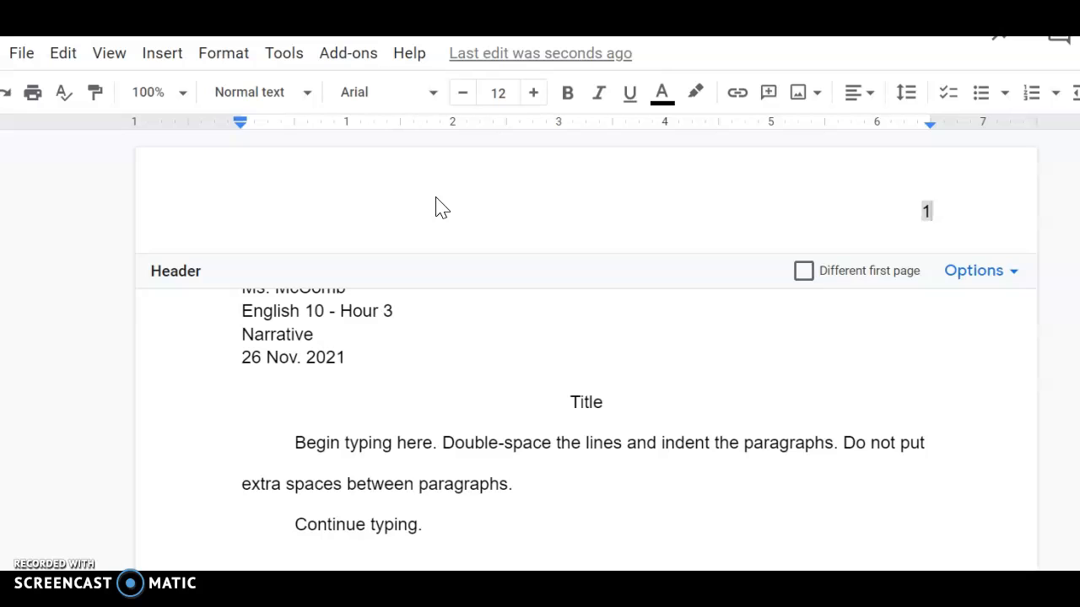
click(914, 211)
text(Olson)
click(984, 393)
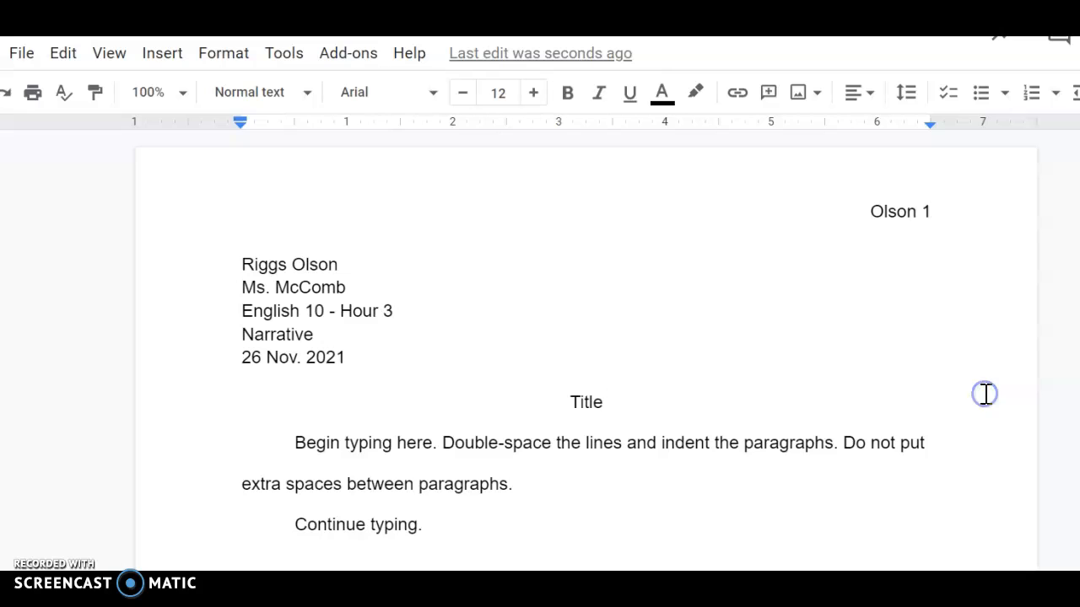
click(676, 358)
Add empty lines after the last paragraph until page 2 appears, then return to the top.
click(547, 504)
key(Return)
key(Return)
key(Return)
key(Return)
key(Return)
key(Return)
key(Return)
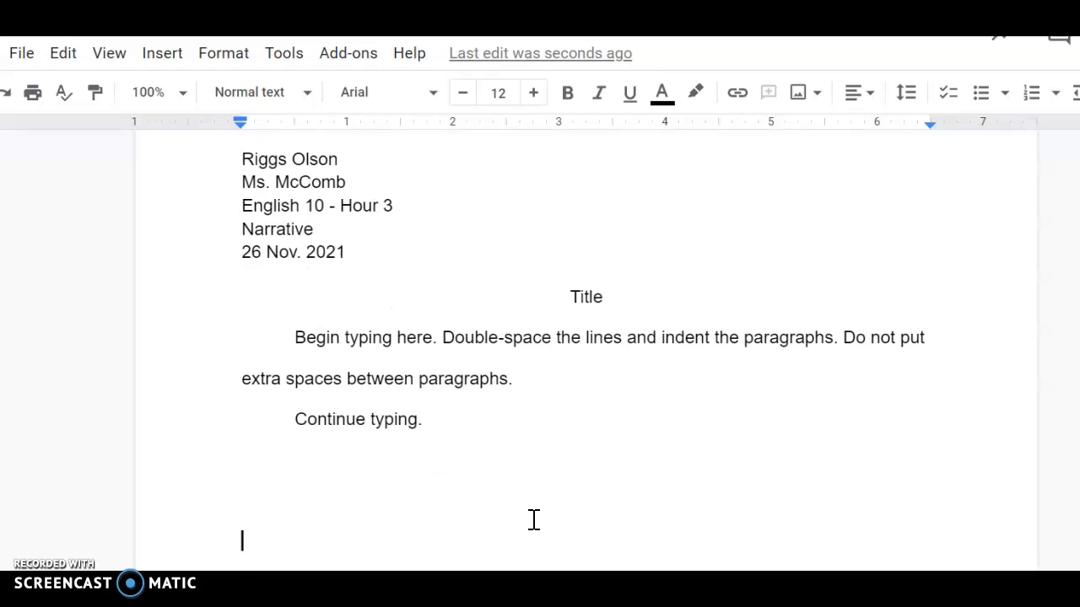
key(Return)
key(Return)
key(Return)
key(Return)
key(Return)
key(Return)
key(Return)
key(Return)
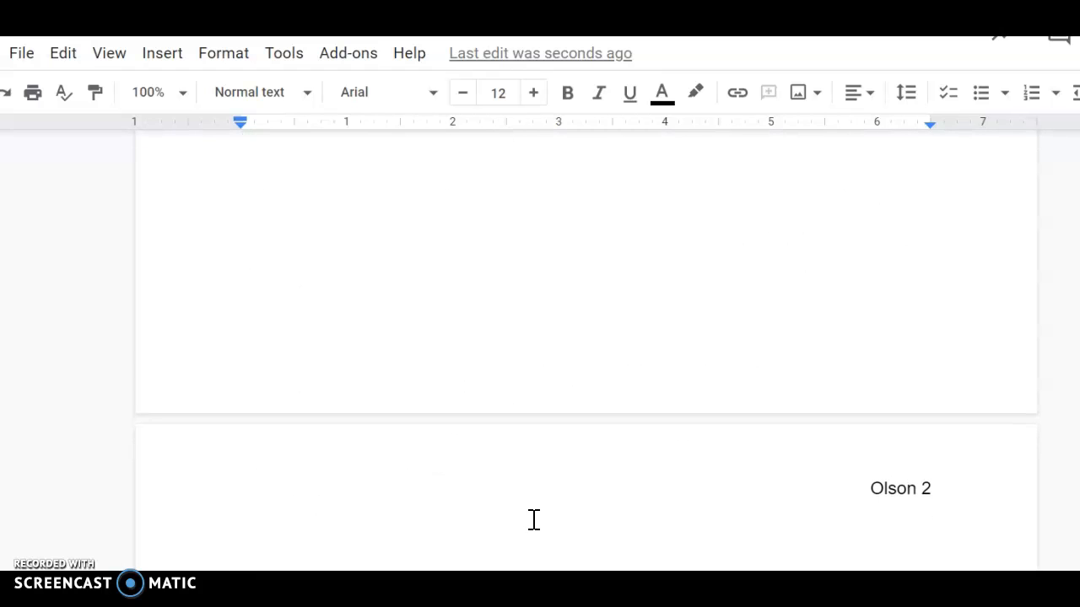
key(Return)
key(Return)
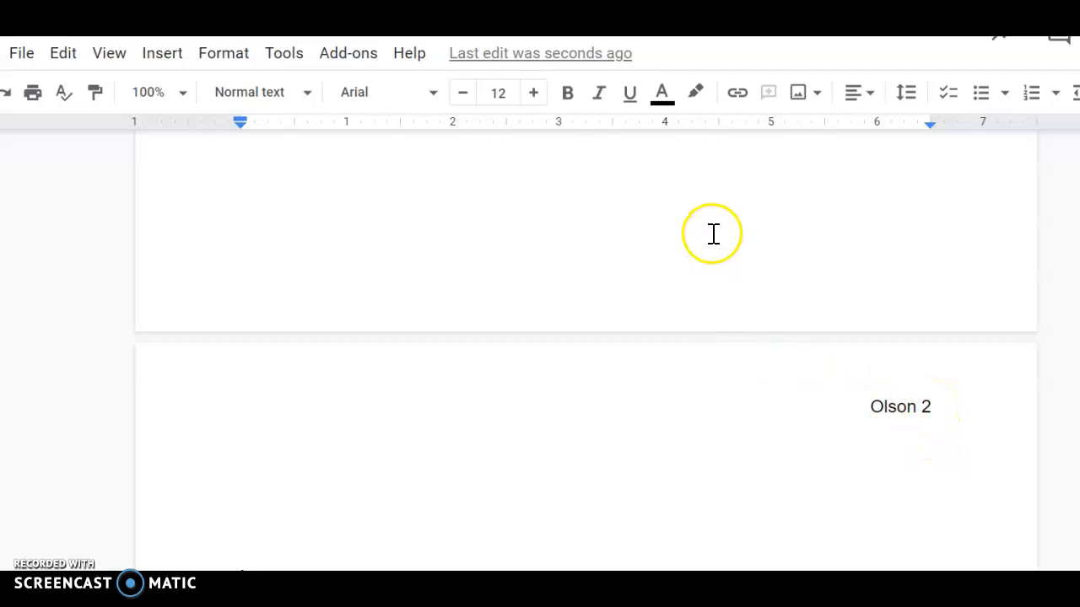
scroll(714, 233, up, 1)
scroll(713, 233, up, 10)
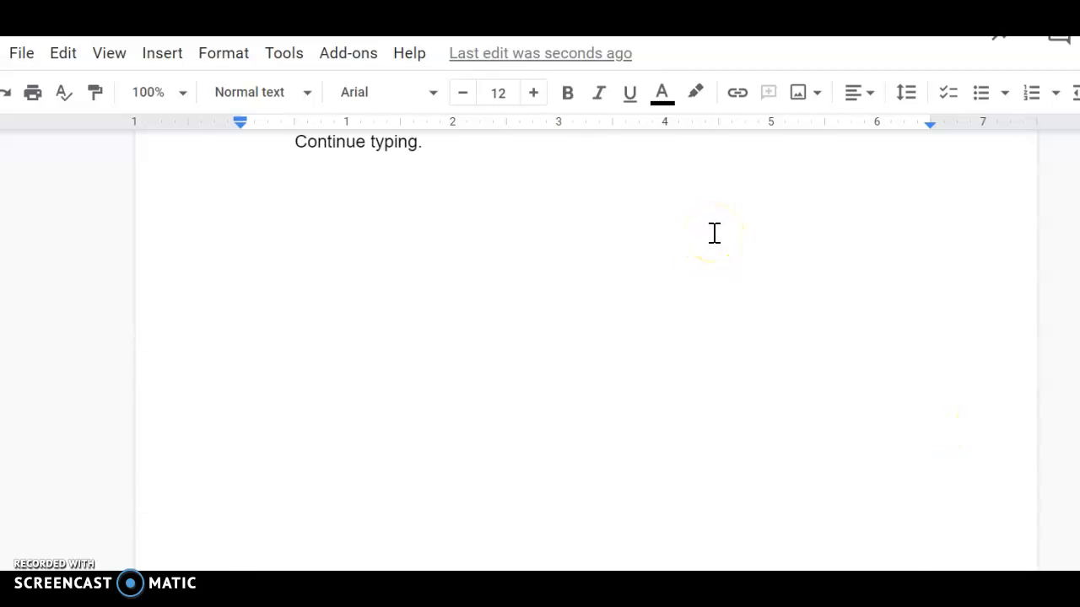
scroll(714, 232, up, 2)
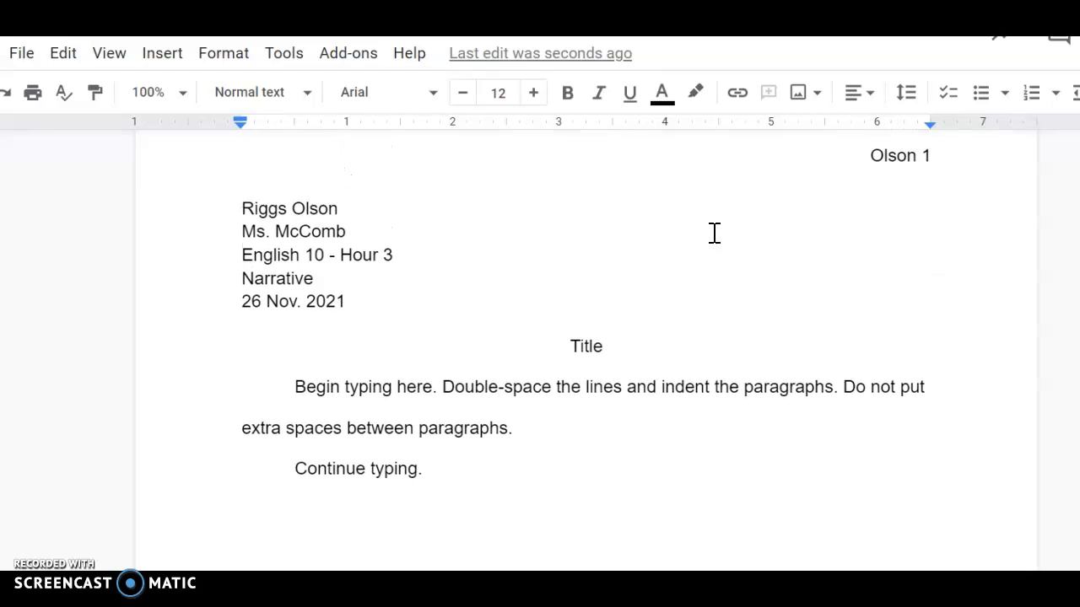